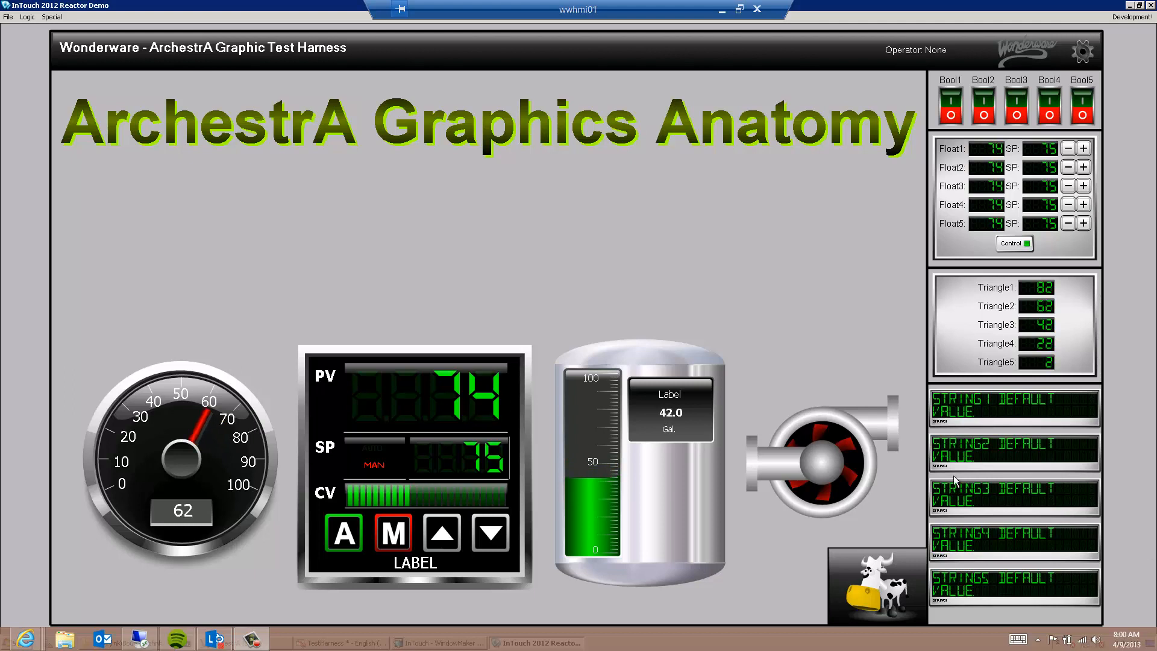
Step: Turn on Bool1 in the running test harness and select the Graphic Elements text in the TestHarness symbol editor
click(951, 108)
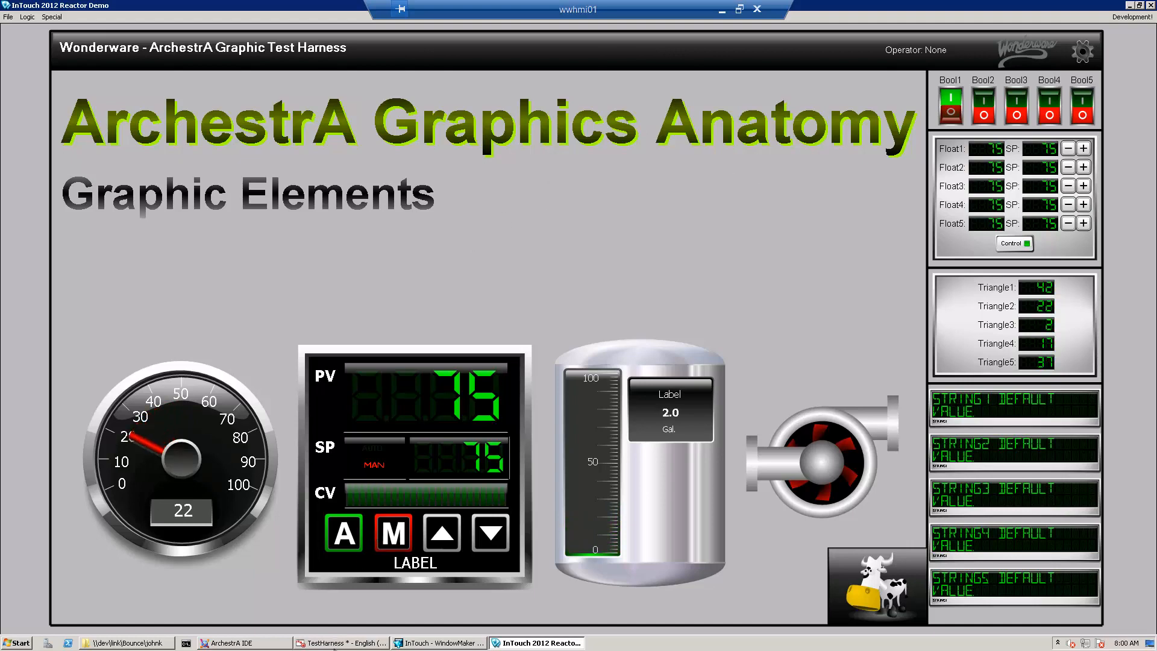
click(341, 643)
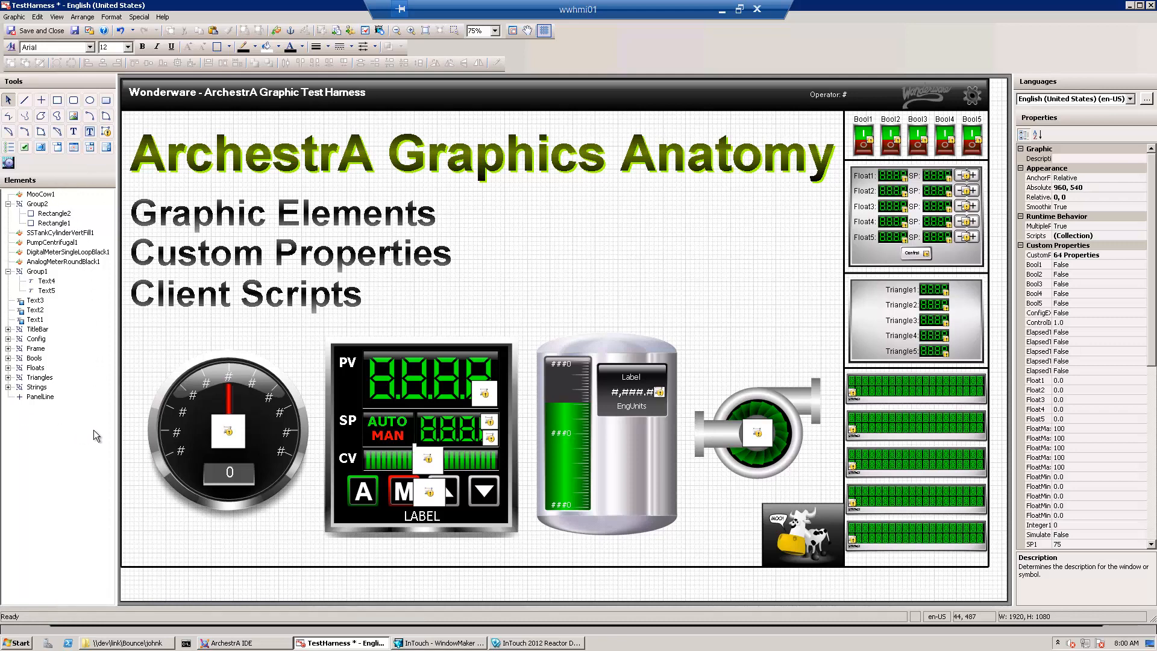
click(176, 223)
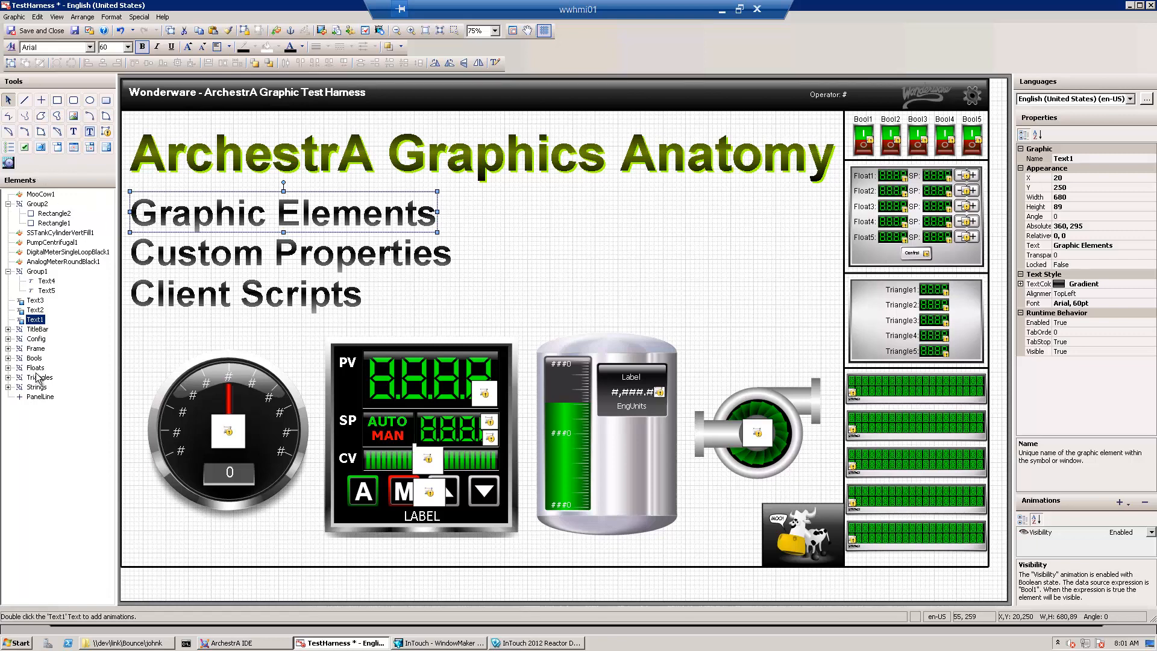
Step: Examine the MooCow1 embedded symbol, the Group1 title group and the animation settings of its Text4 element
click(40, 195)
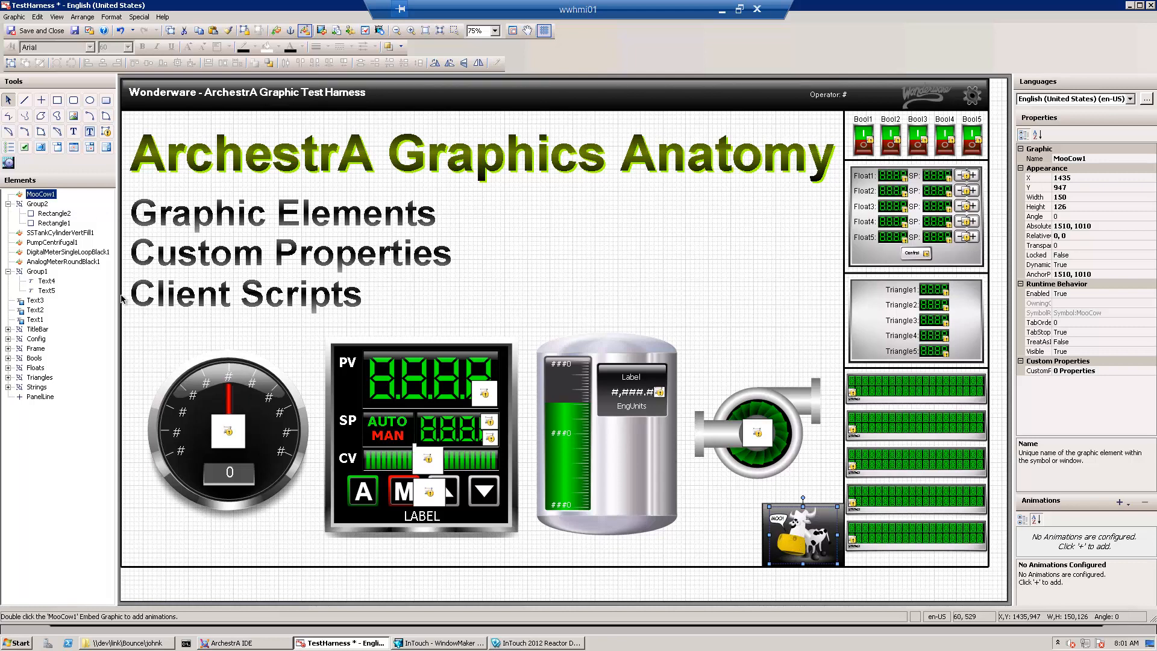
click(46, 281)
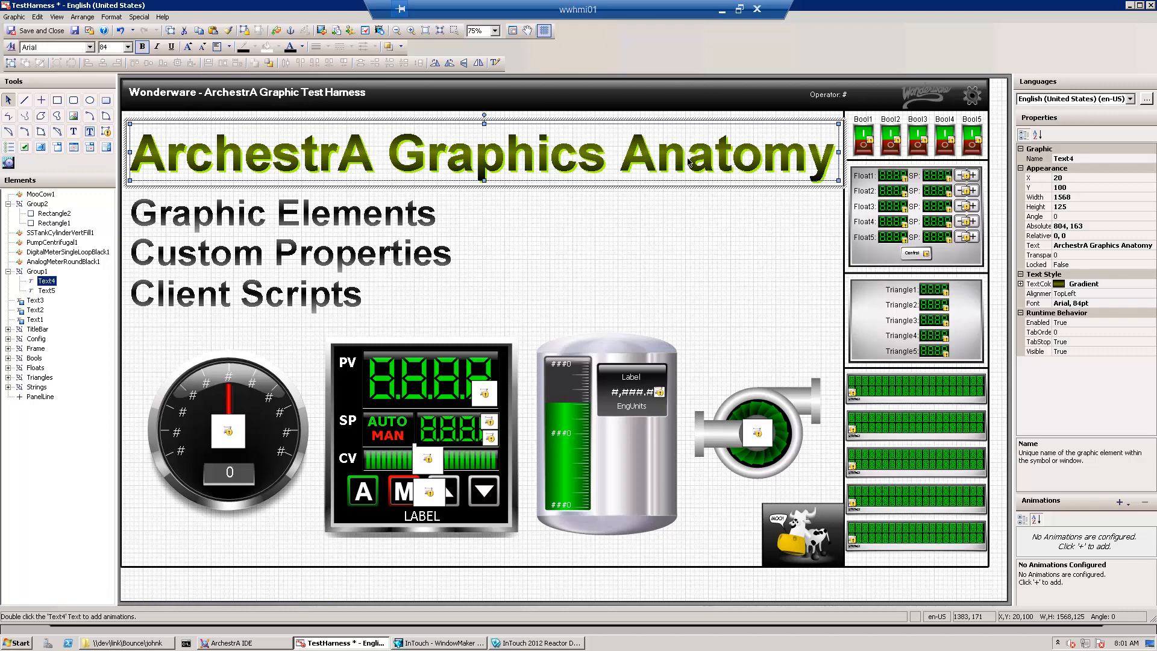
click(28, 271)
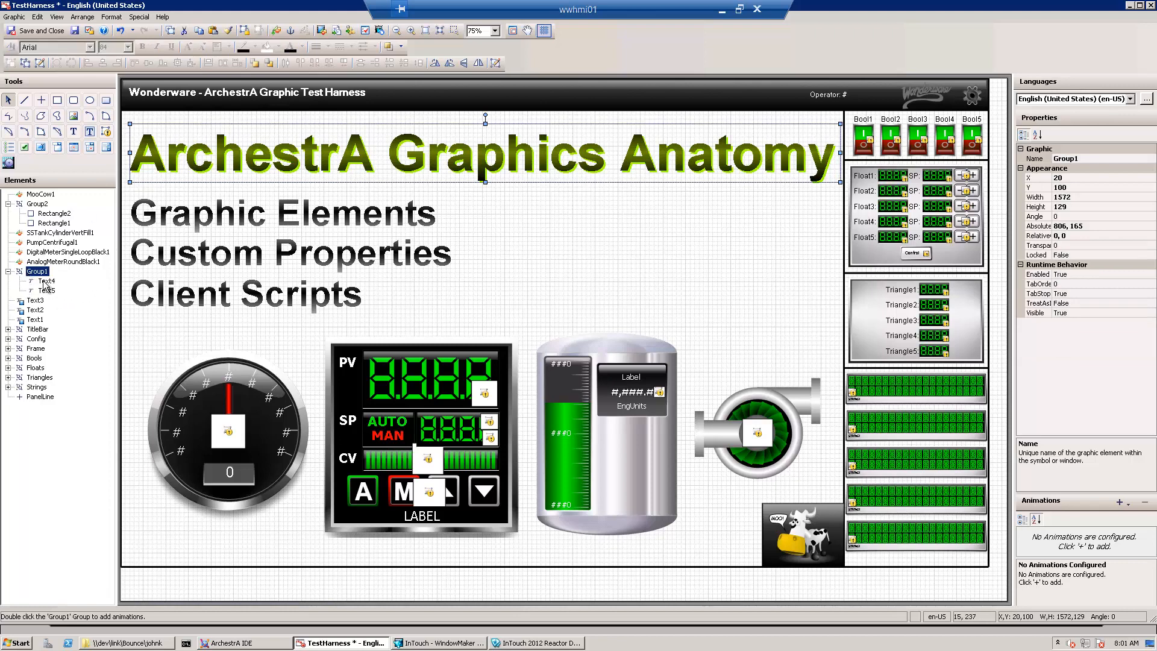
click(47, 281)
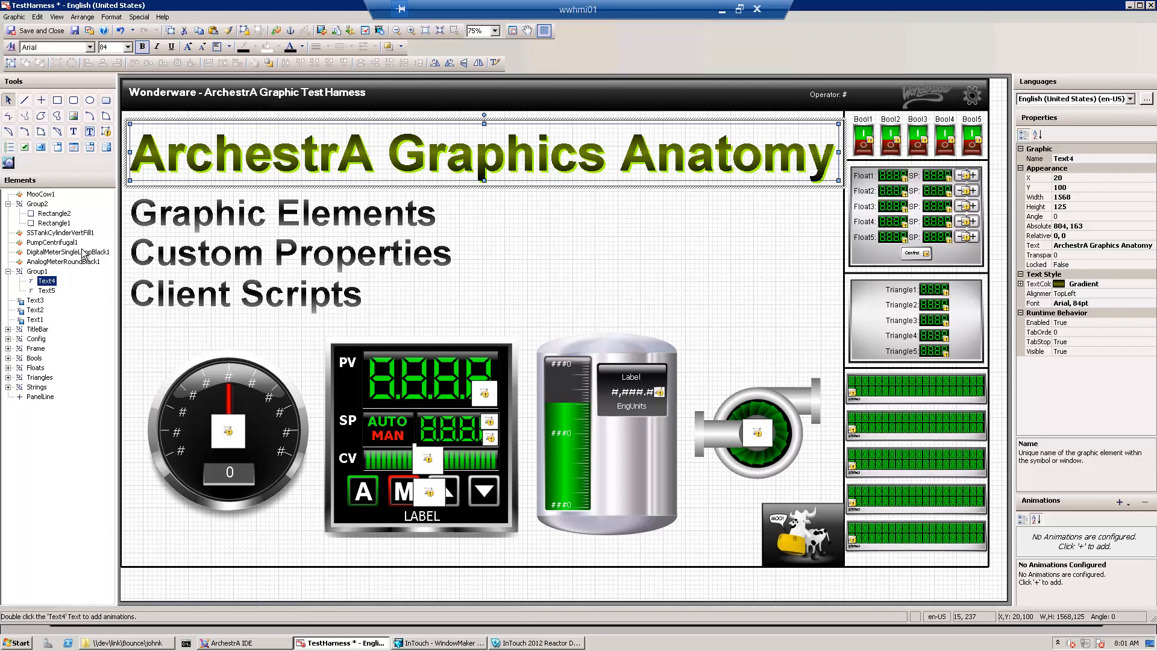
double_click(47, 282)
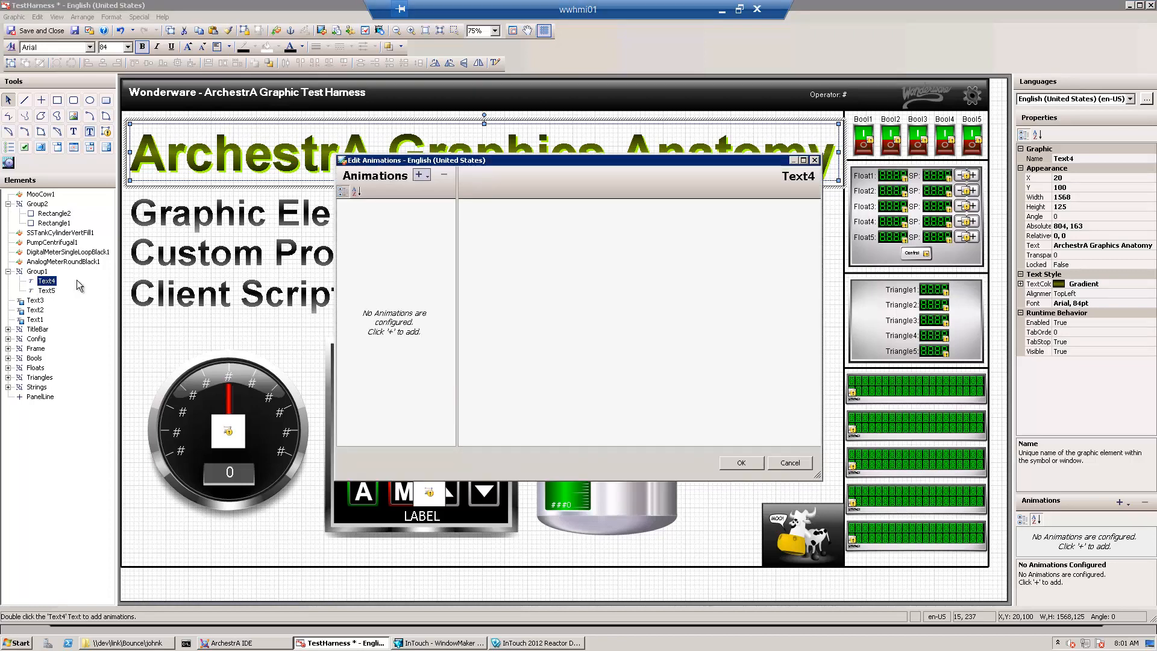
click(814, 161)
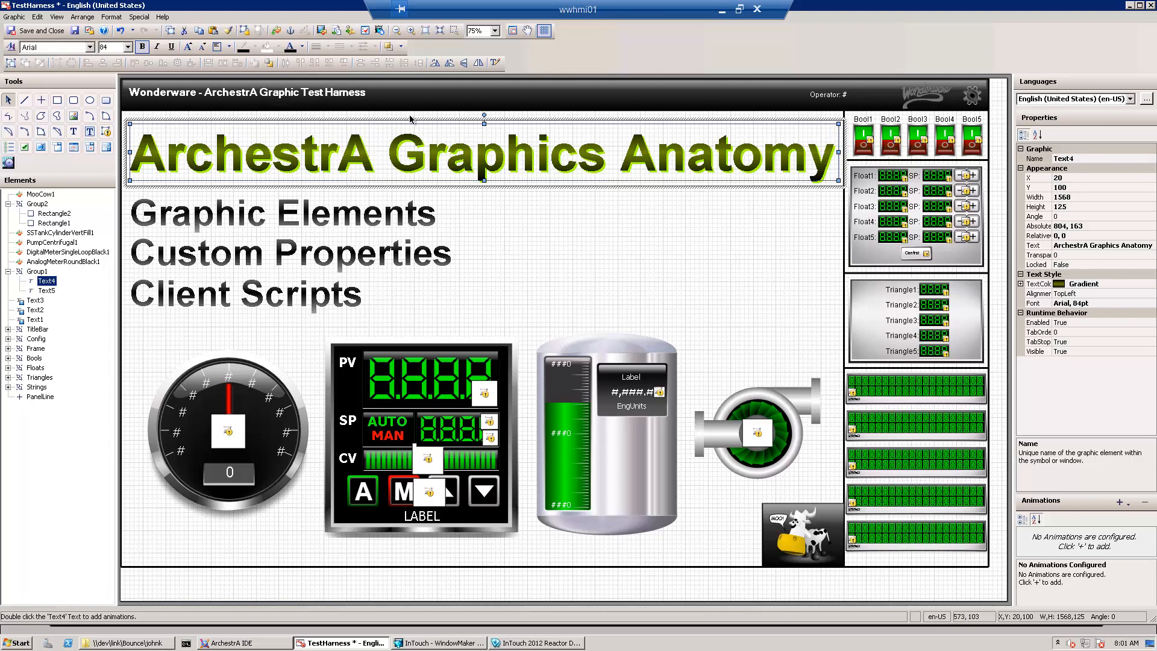
Step: Examine the pushbutton animation of the gear icon group inside the TitleBar group
click(428, 103)
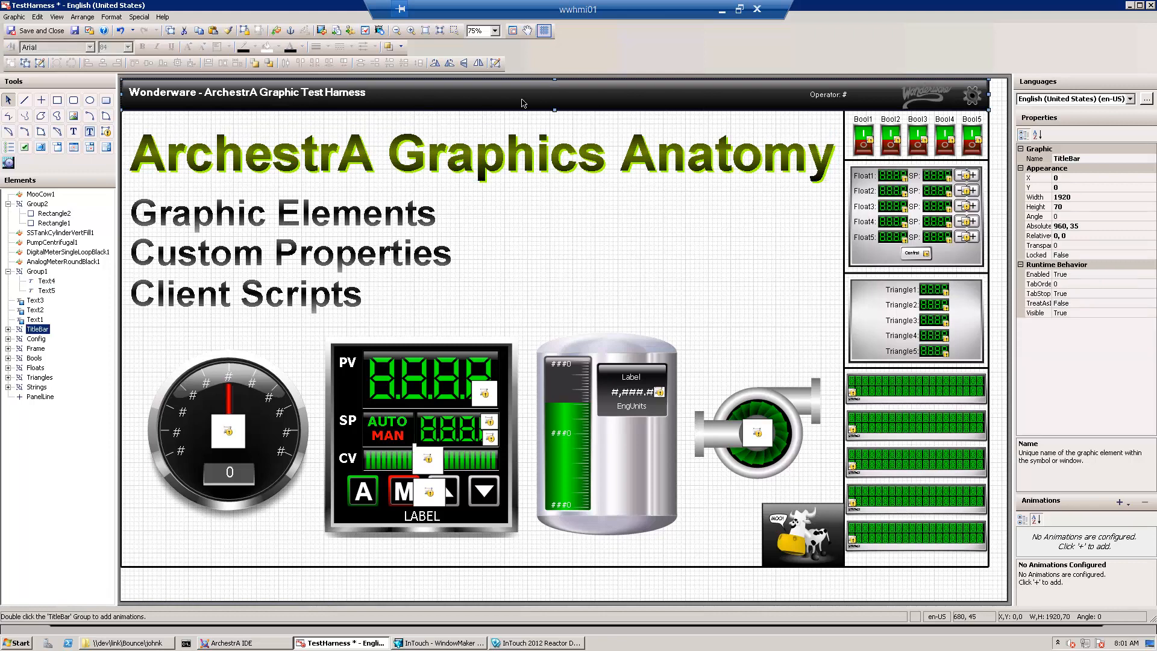
double_click(974, 105)
click(973, 98)
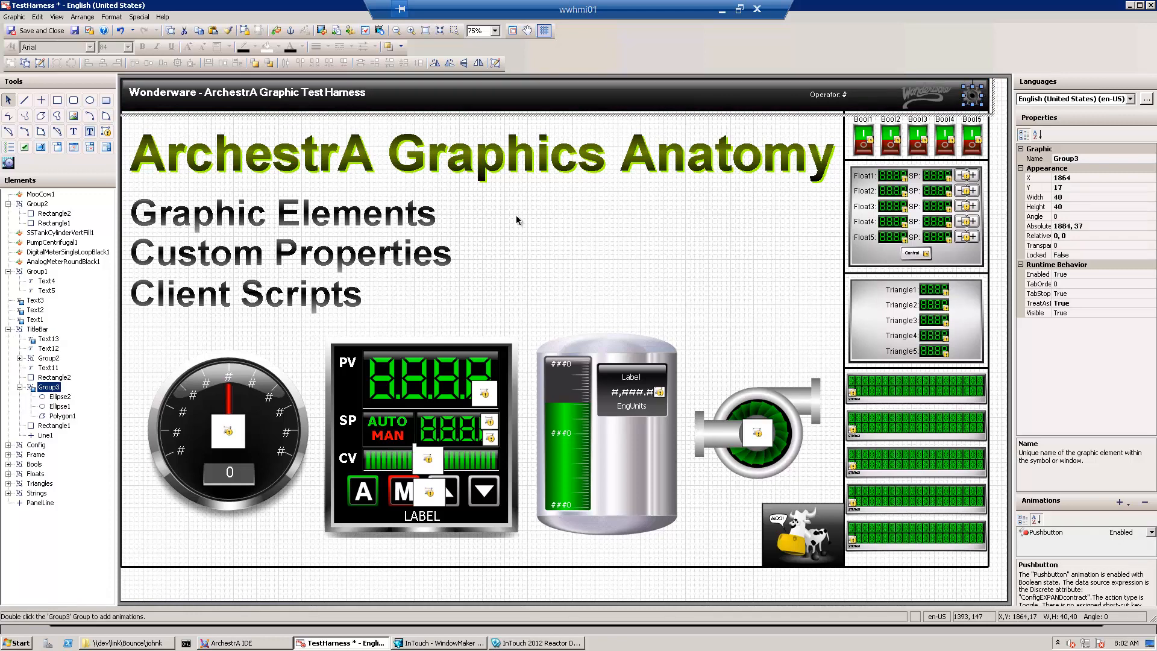
double_click(46, 388)
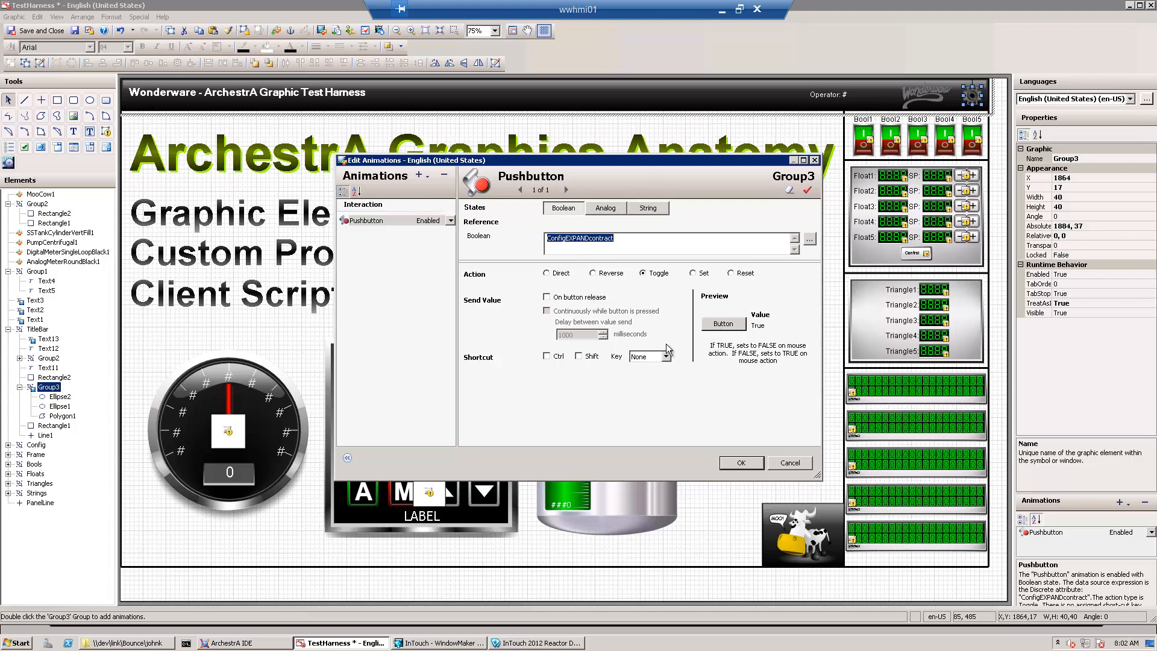
click(732, 464)
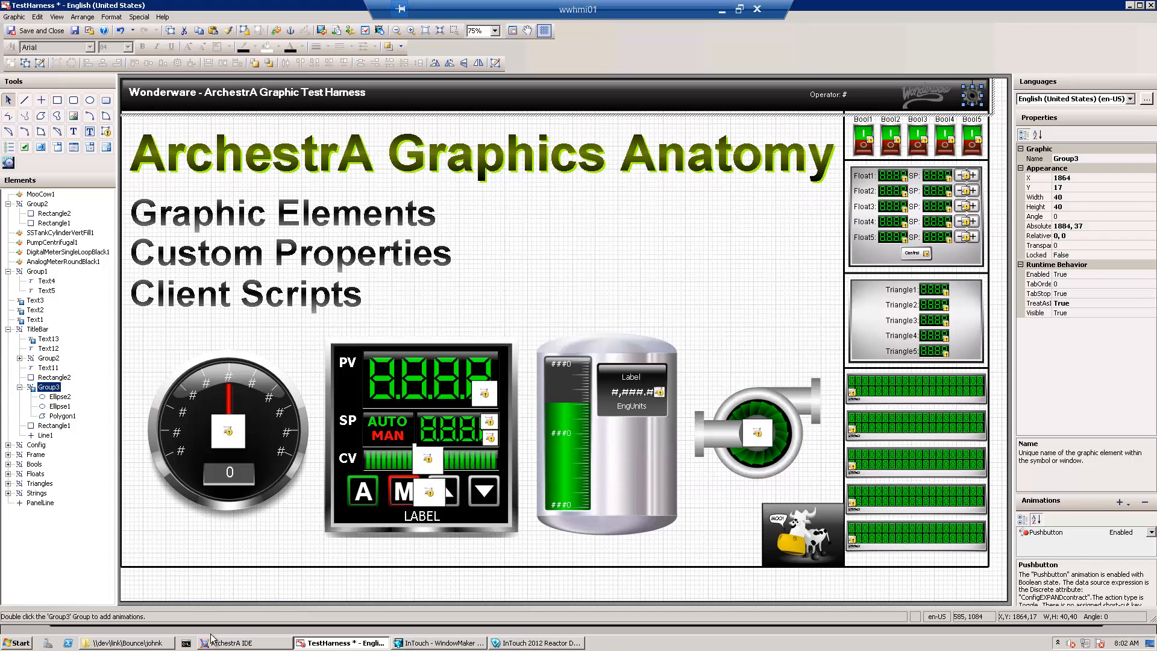
Step: Switch to the running InTouch application and turn on Bool2
click(562, 643)
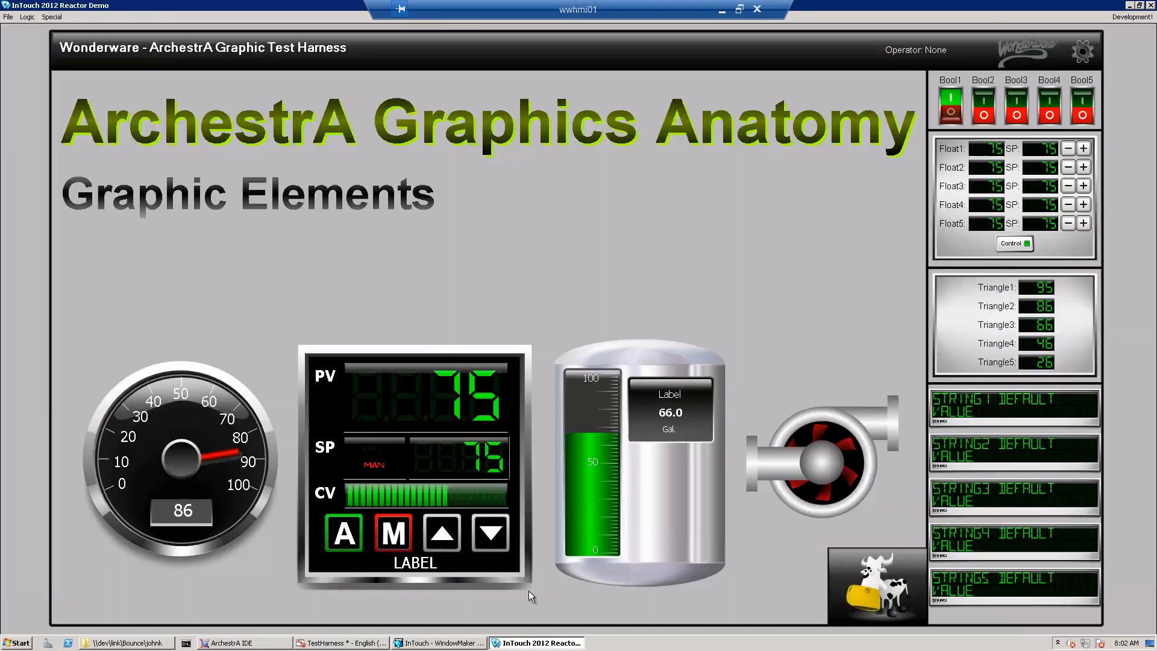
click(984, 110)
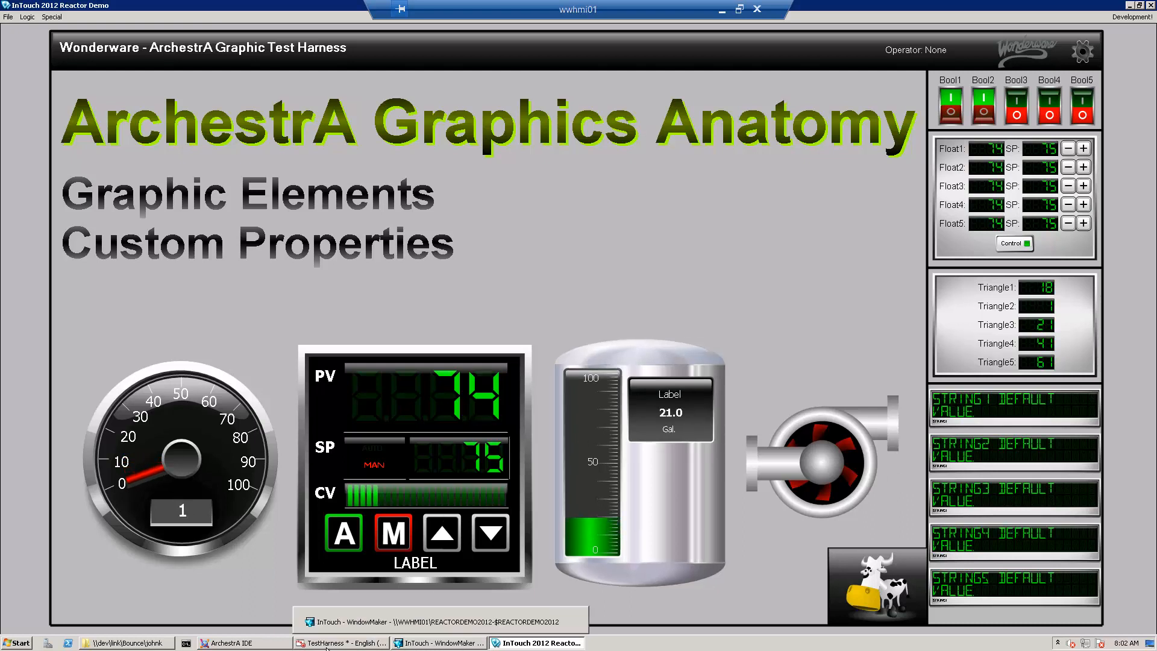
Step: Switch to the TestHarness symbol editor and review the symbol's custom properties and the data types available for Bool1
mouse_move(330, 648)
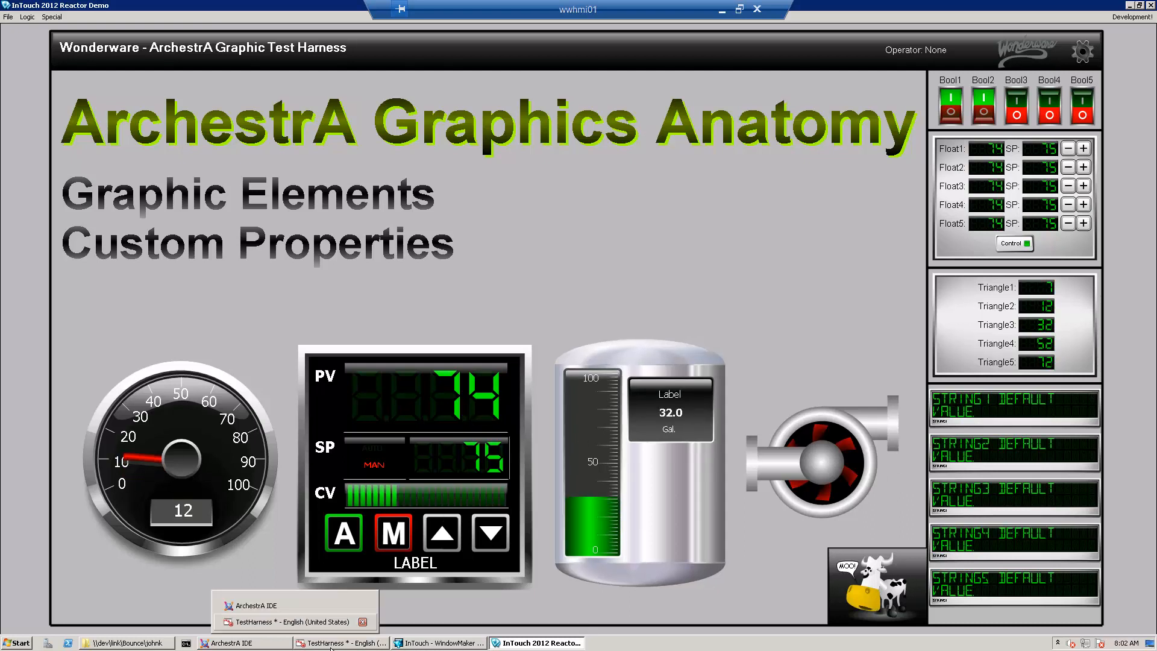
click(325, 621)
right_click(570, 216)
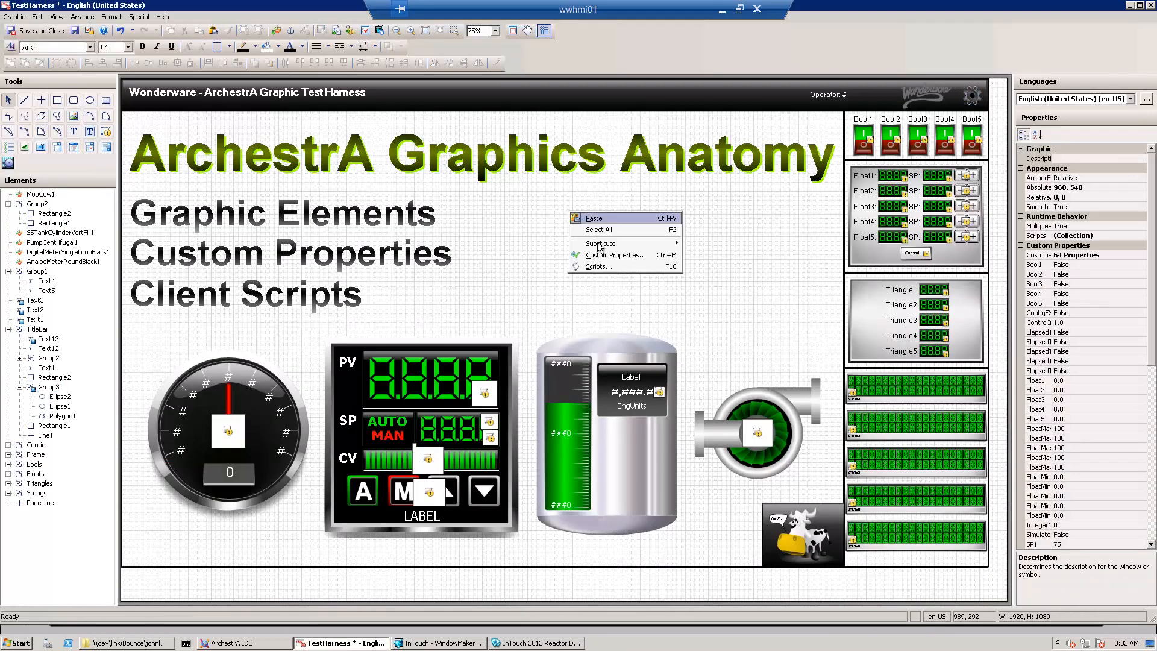
click(635, 252)
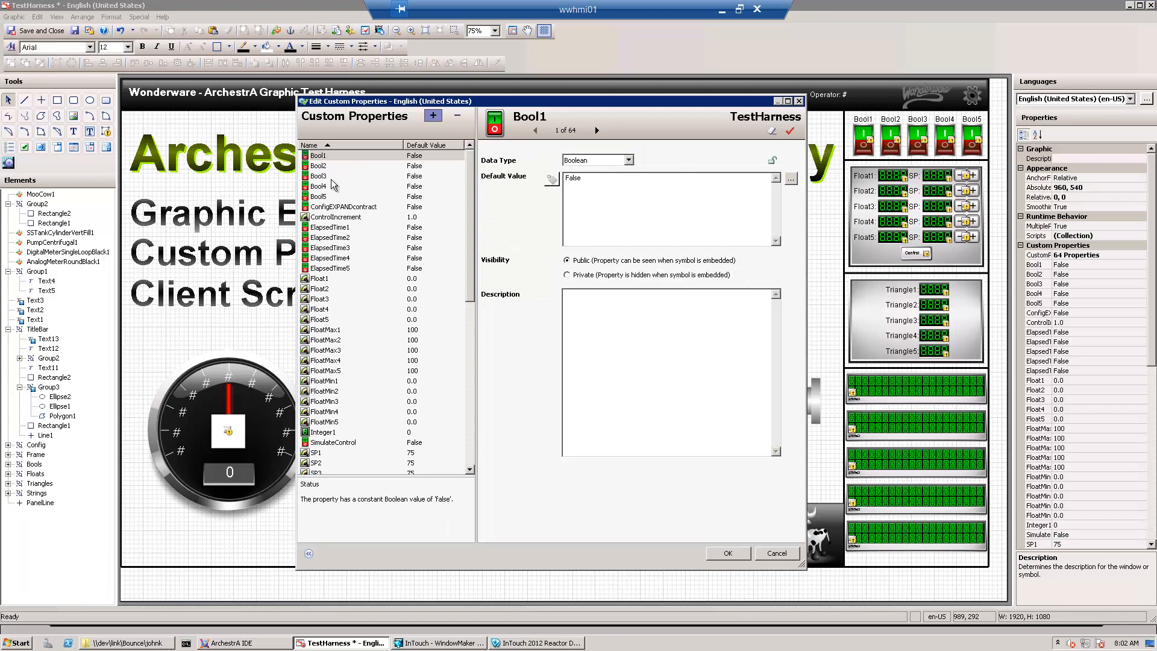
mouse_move(473, 163)
mouse_down()
mouse_move(469, 374)
mouse_move(487, 156)
mouse_up()
click(629, 160)
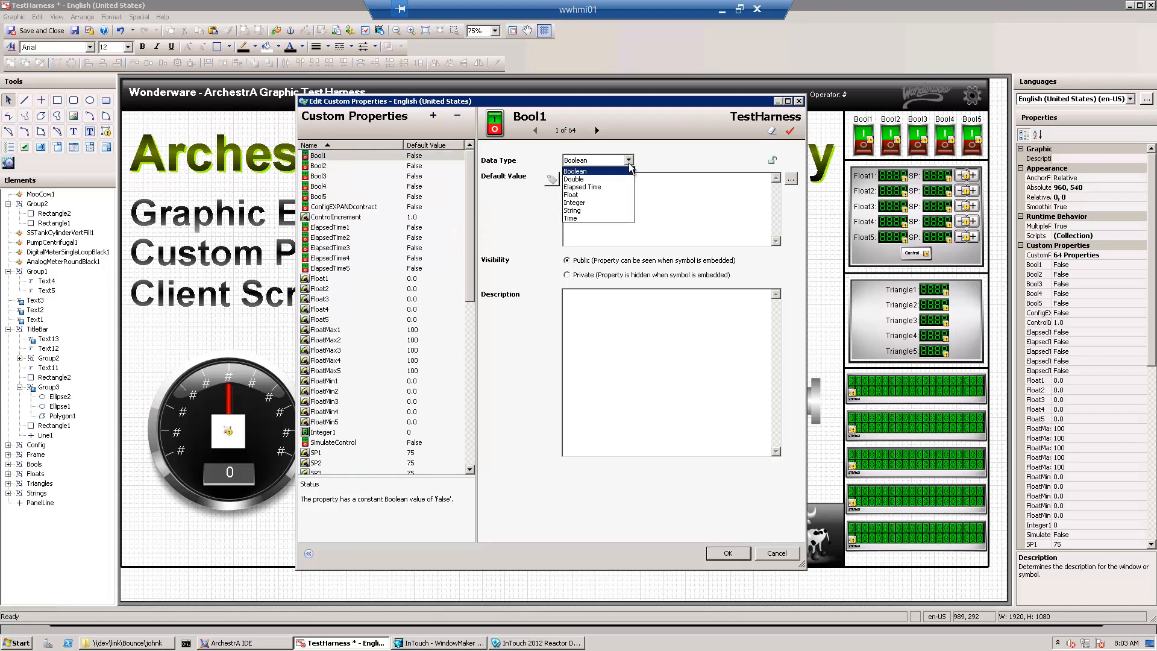
click(629, 159)
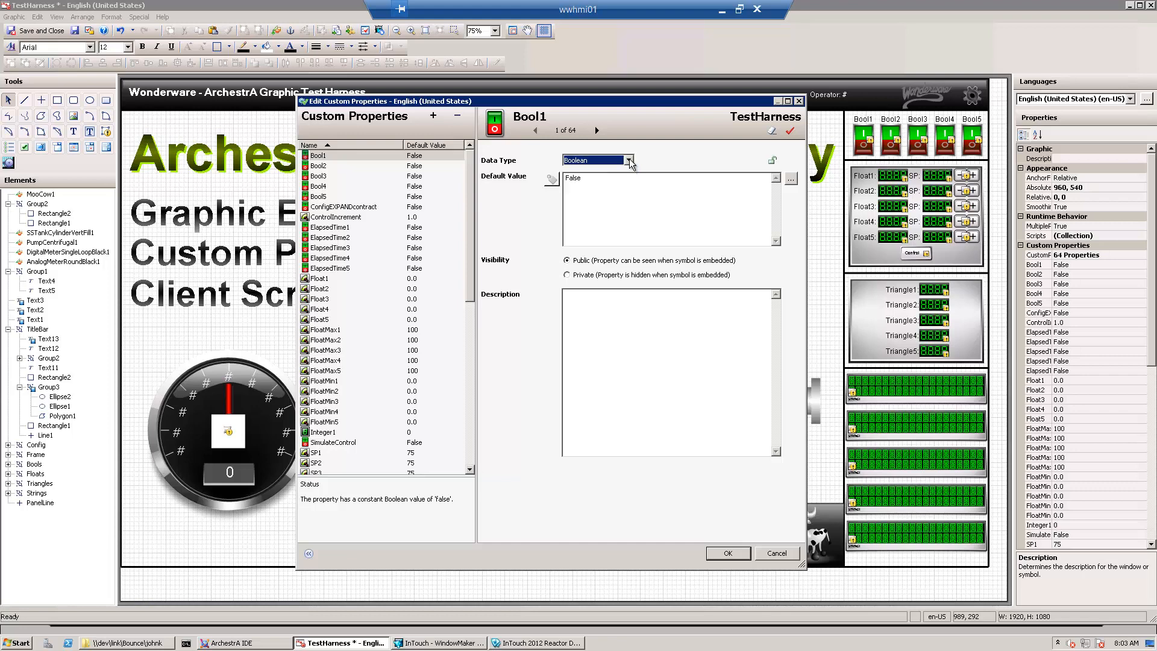
click(604, 179)
Step: Try setting the visibility of the ConfigEXPANDcontract custom property to Private
click(340, 207)
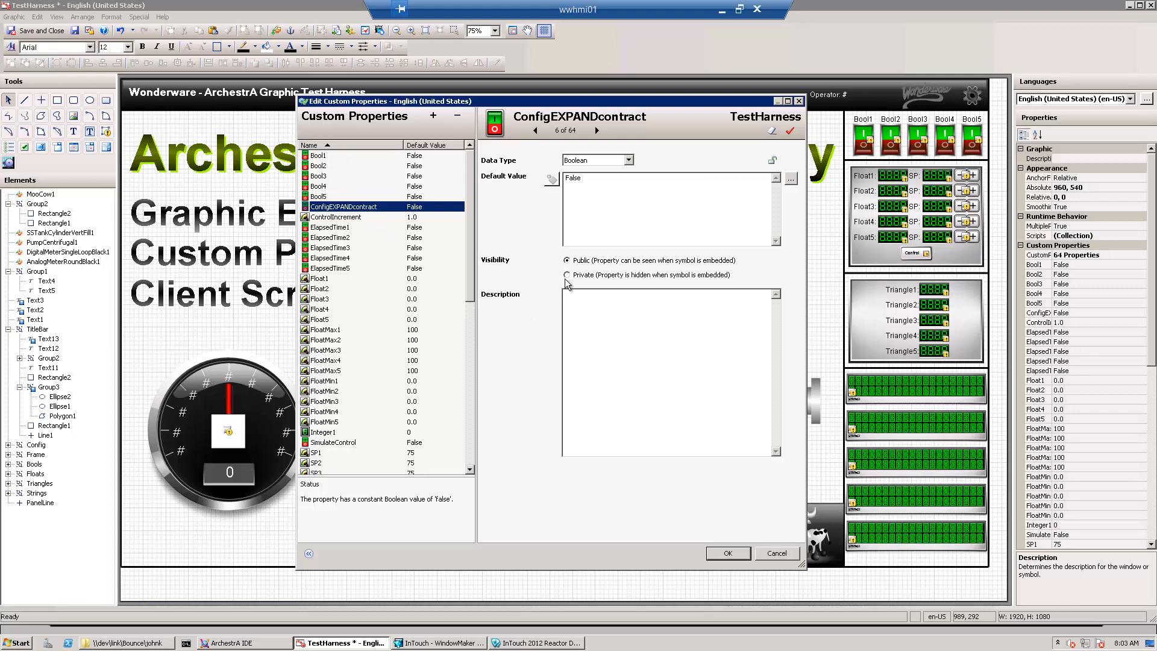
click(582, 277)
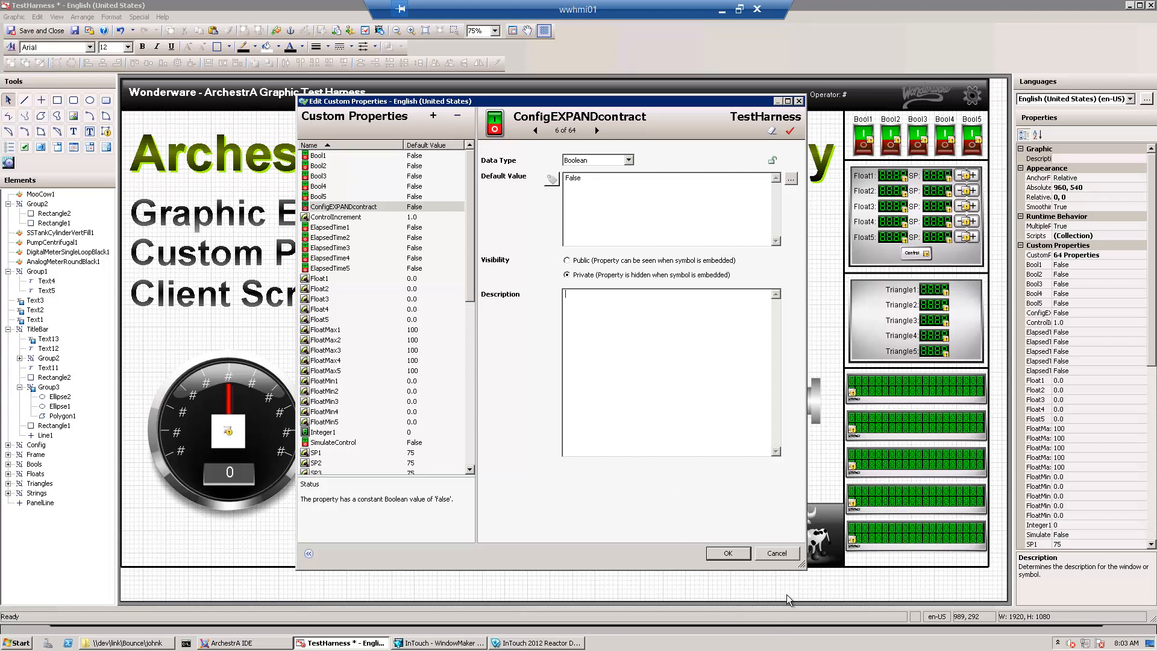
click(774, 553)
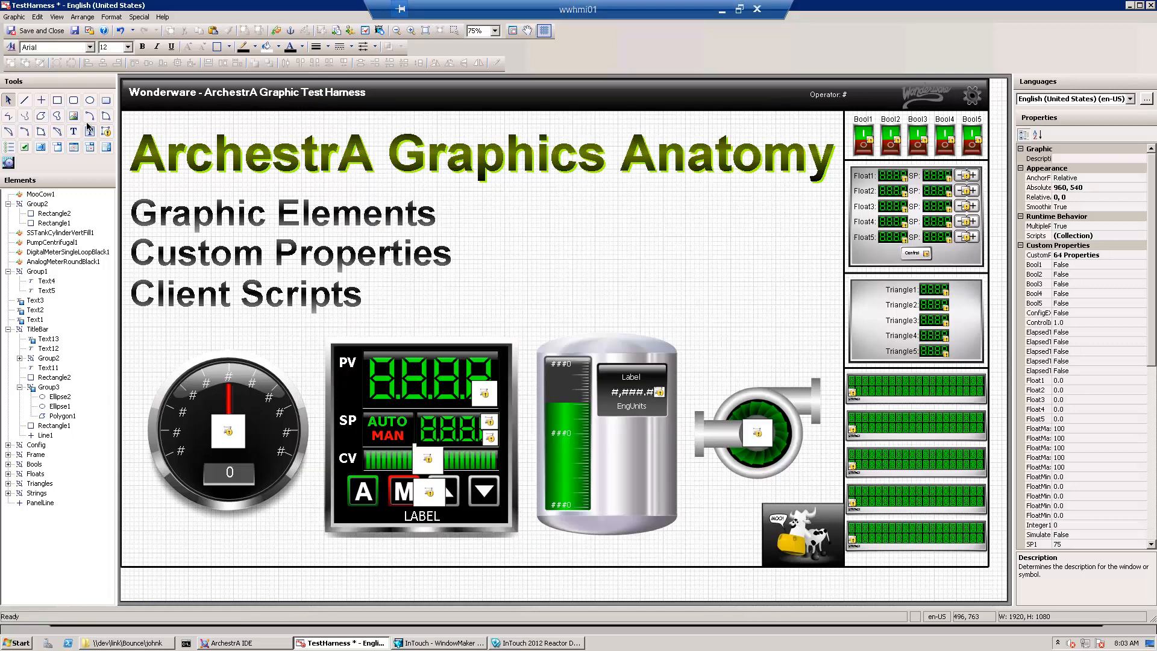
Step: Embed the AnalogHiLo symbol from the Analog Meters library at about X 990, Y 280, beside the Custom Properties text
click(276, 30)
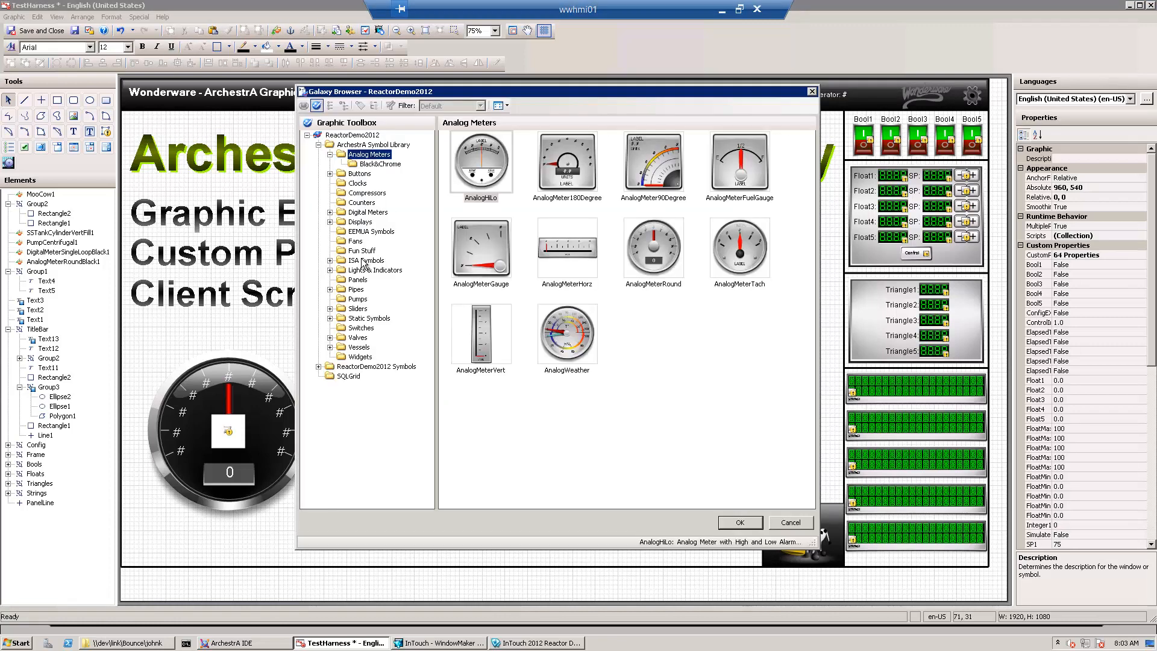
click(497, 179)
click(736, 523)
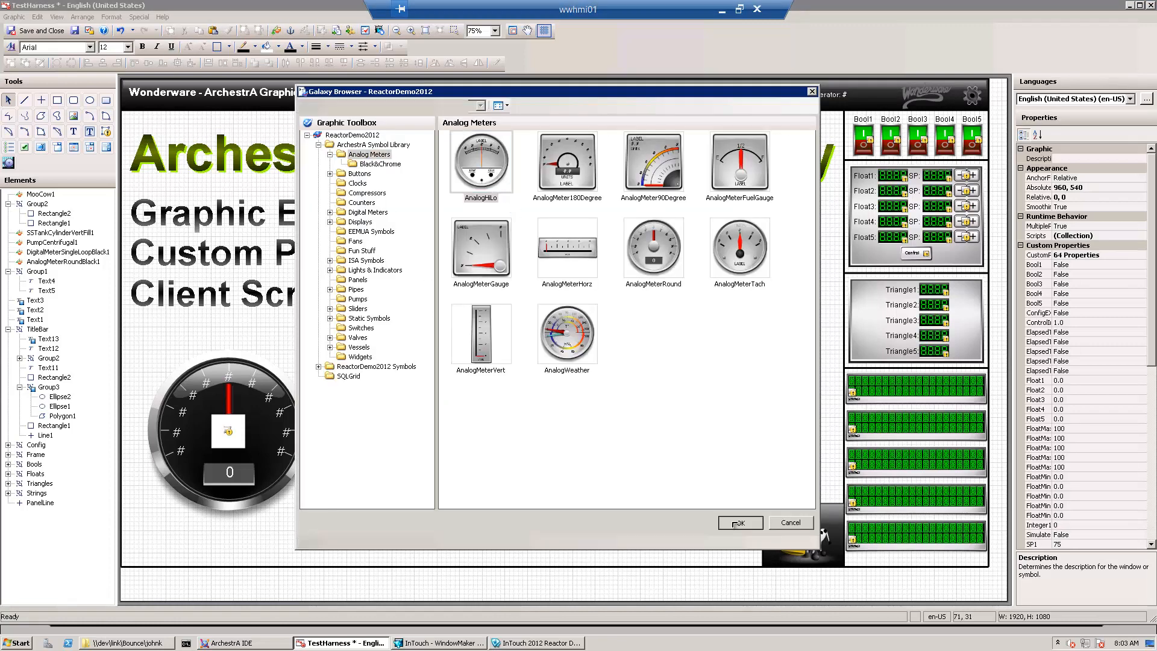
click(591, 234)
Step: Examine the custom properties of the embedded AnalogHiLo meter, including the default value and description of Value
right_click(599, 242)
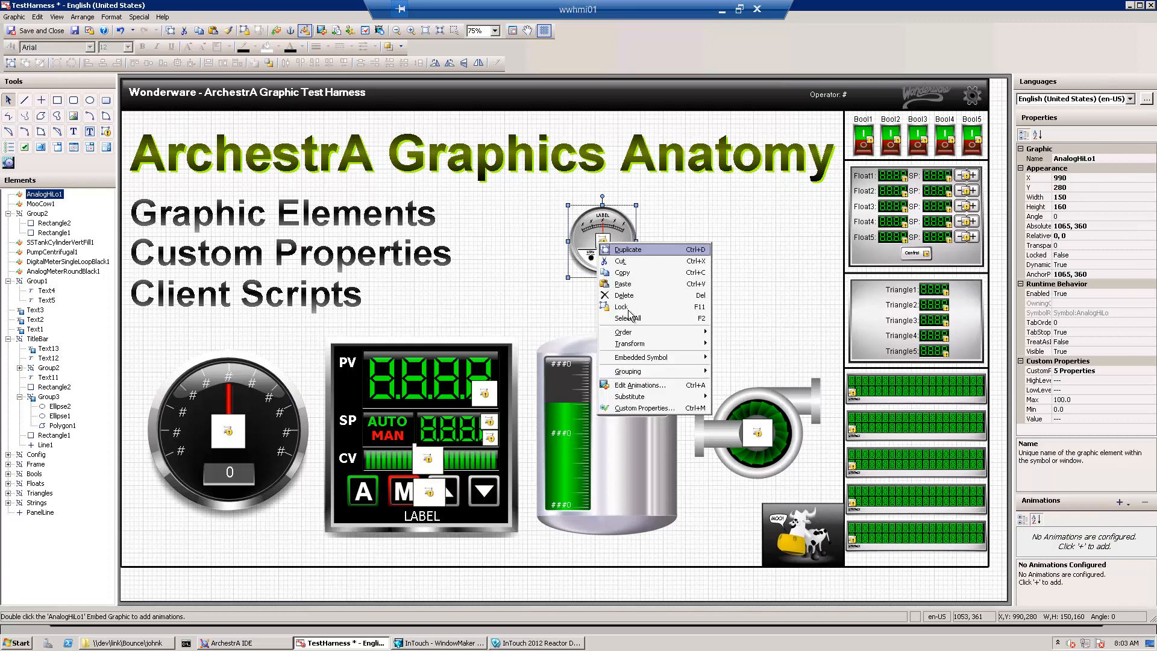
click(636, 408)
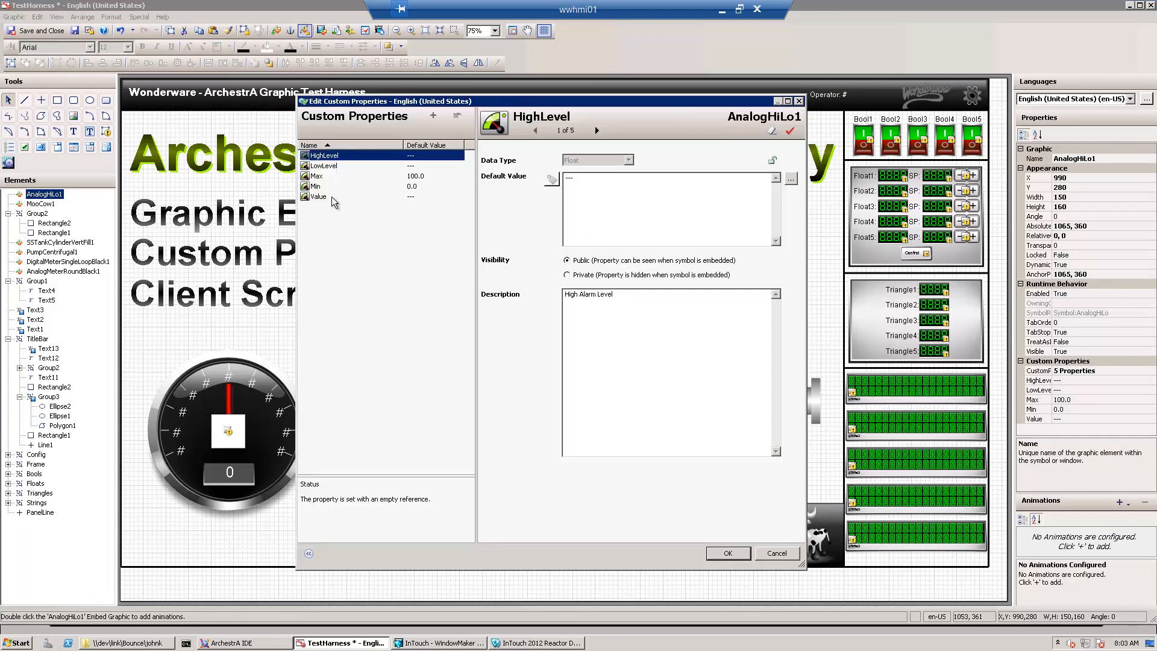
click(331, 197)
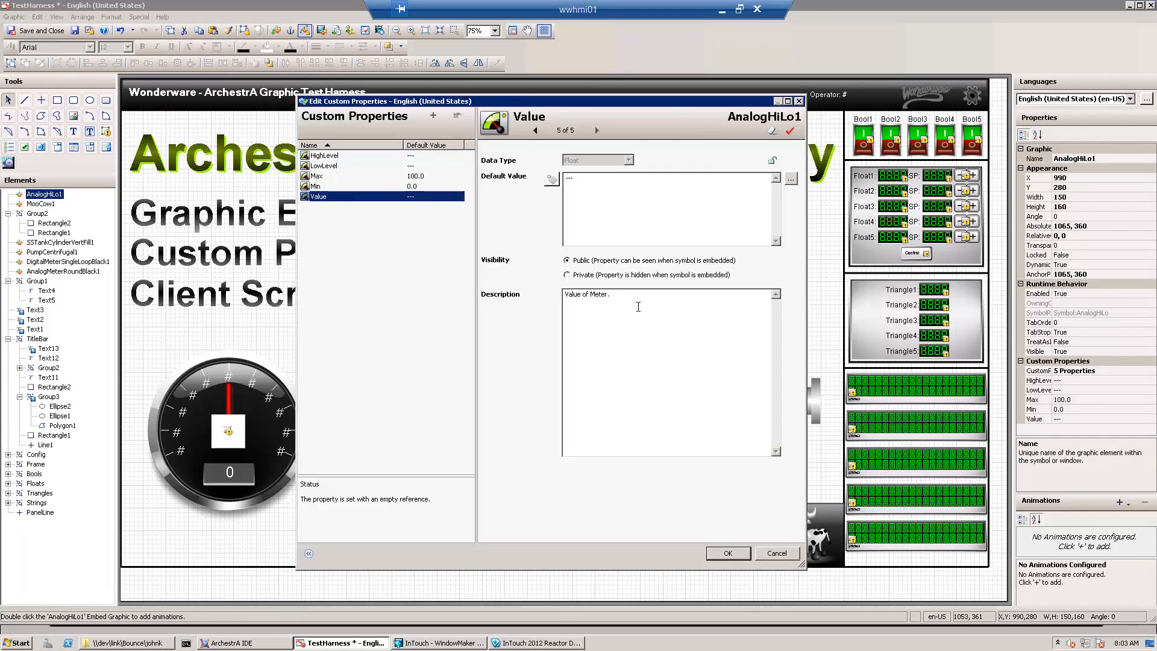
triple_click(584, 297)
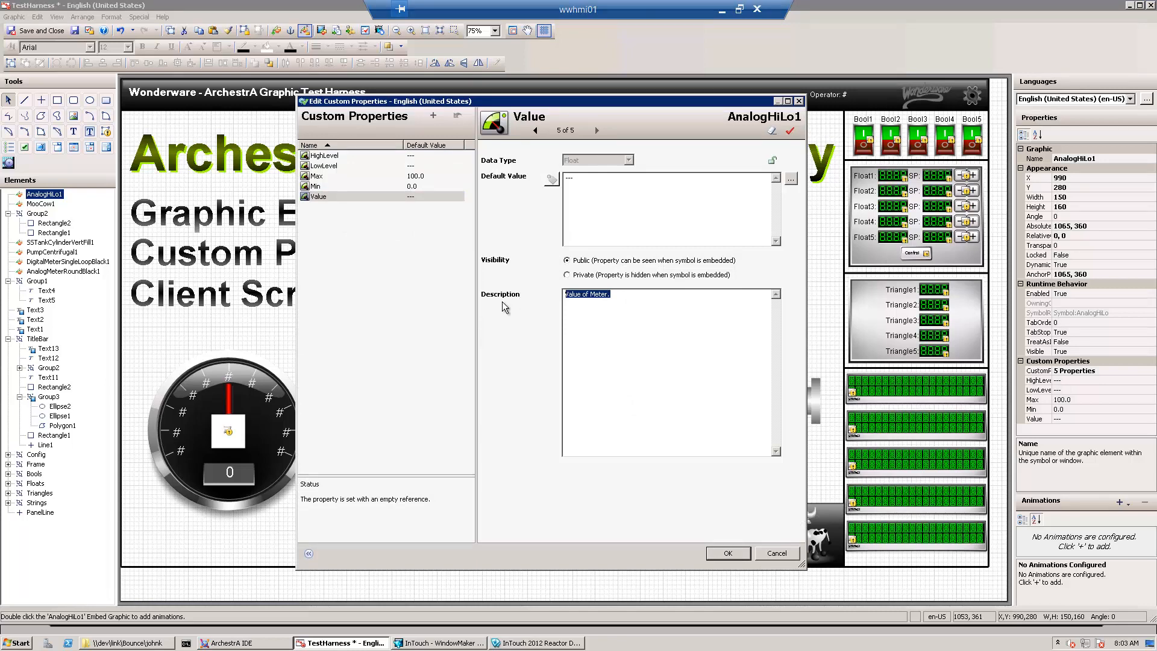
drag(577, 177, 497, 177)
click(772, 554)
Step: Switch to the running InTouch application and turn on Bool3
click(447, 643)
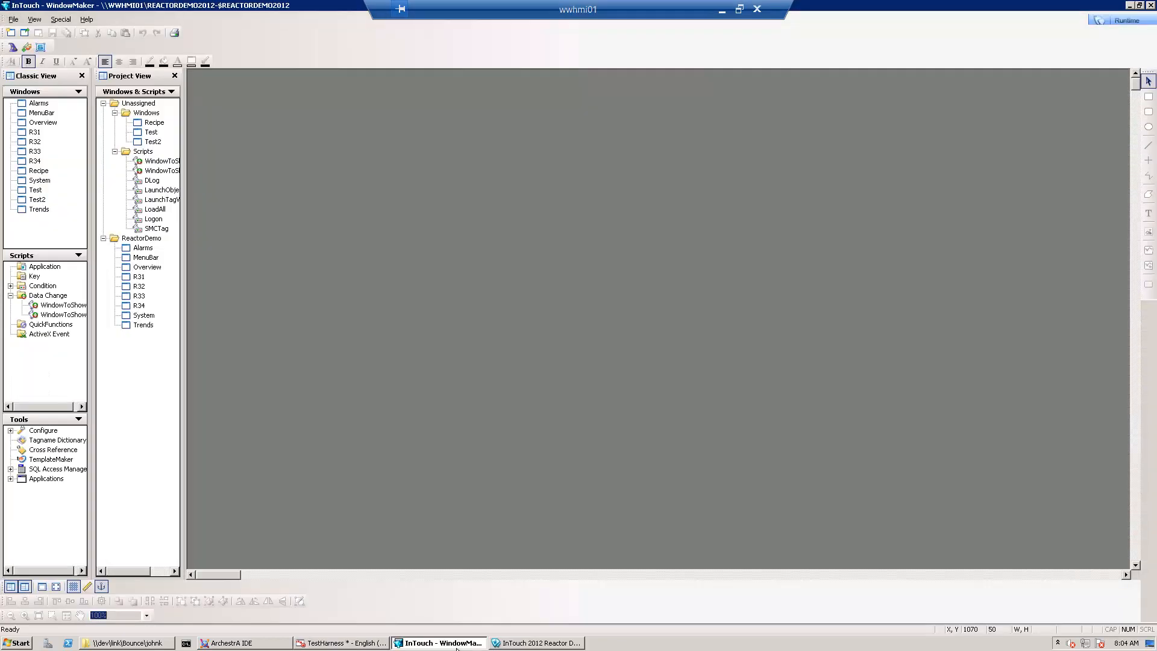
key(ctrl+y)
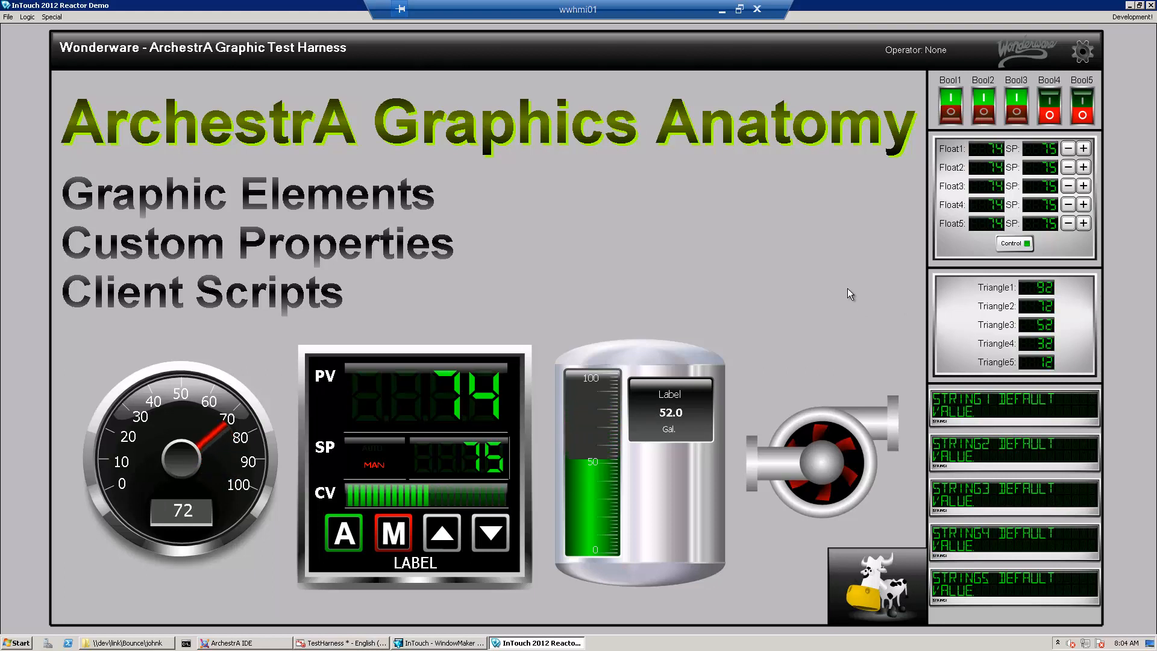
Step: Open the TestHarness symbol's scripts in the symbol editor and review the trigger types available for predefined scripts
click(351, 644)
right_click(499, 251)
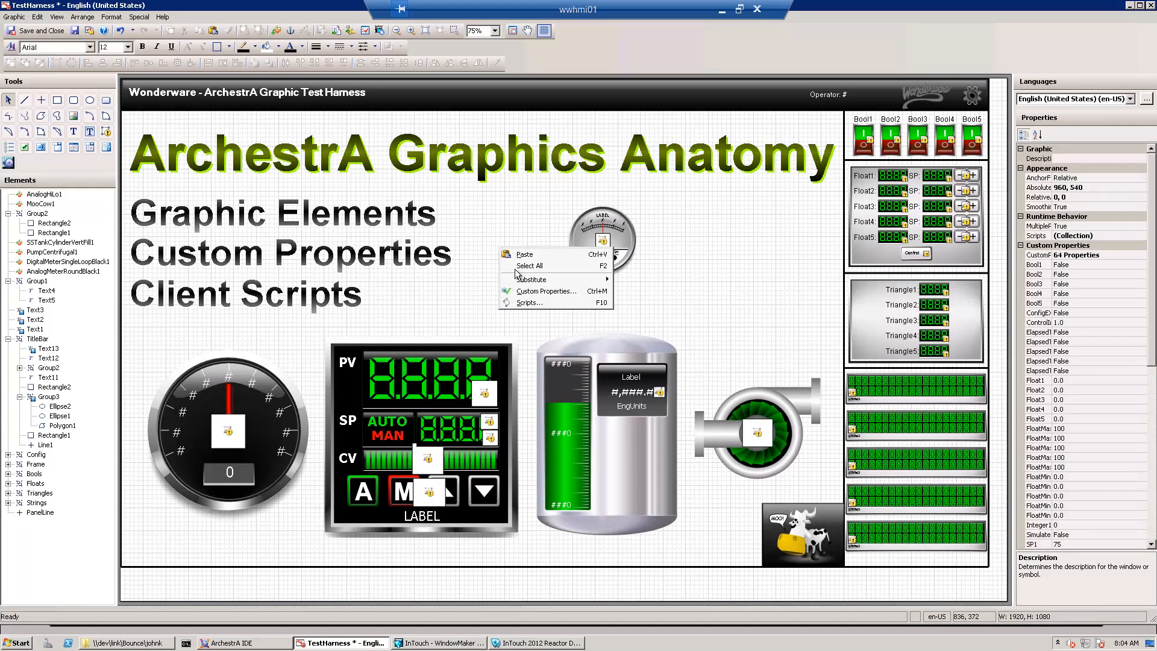
click(534, 302)
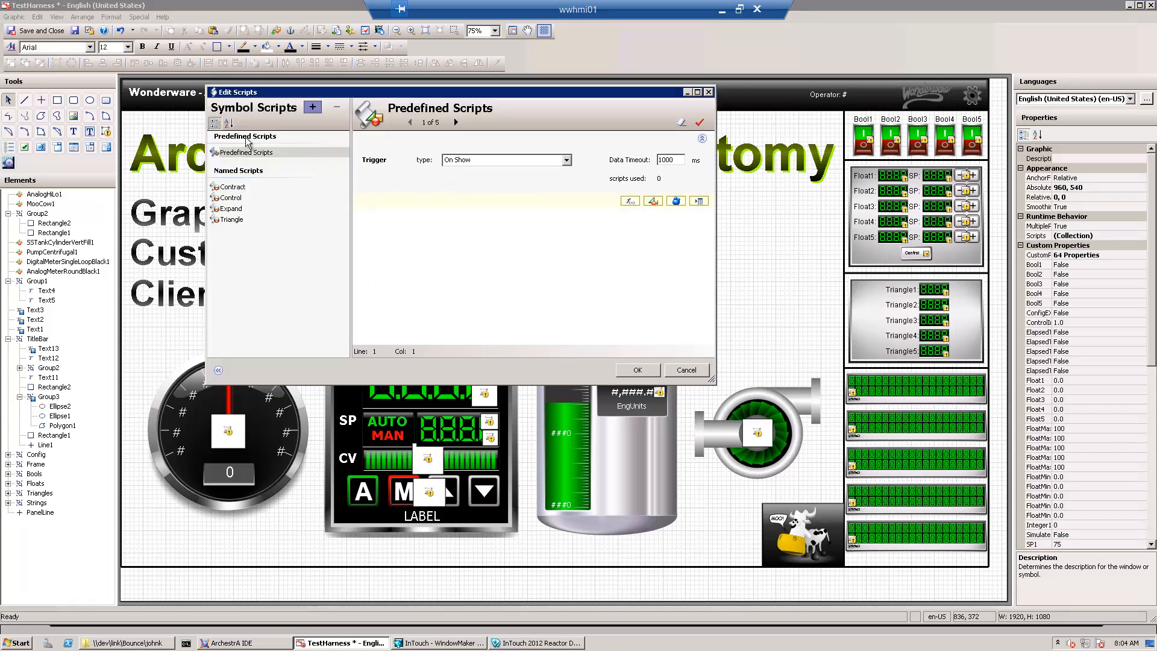
click(569, 160)
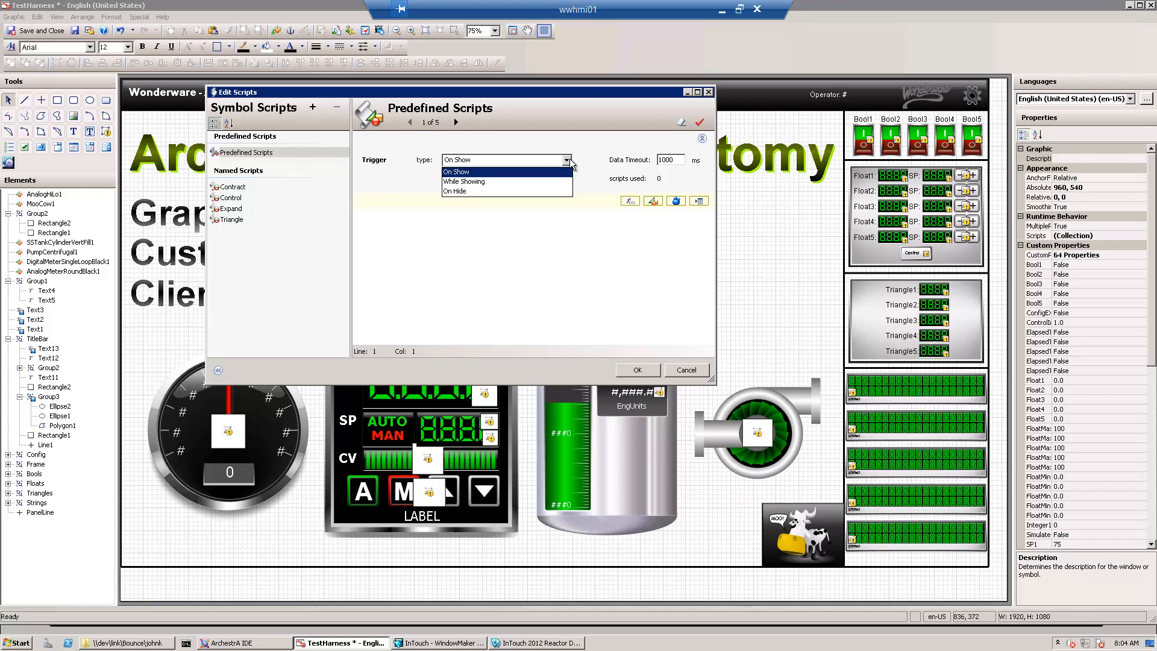
click(561, 159)
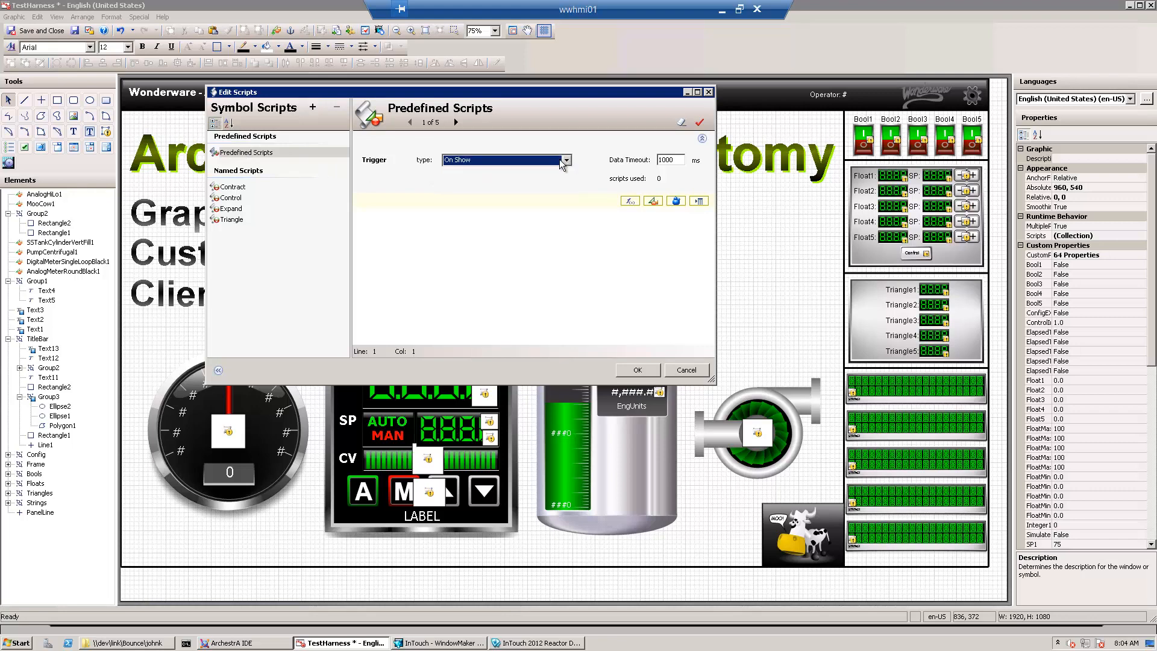
Step: Examine the named scripts Contract and Expand, reviewing Expand's expression, code and available trigger types while leaving its trigger at WhileTrue
click(233, 188)
click(231, 208)
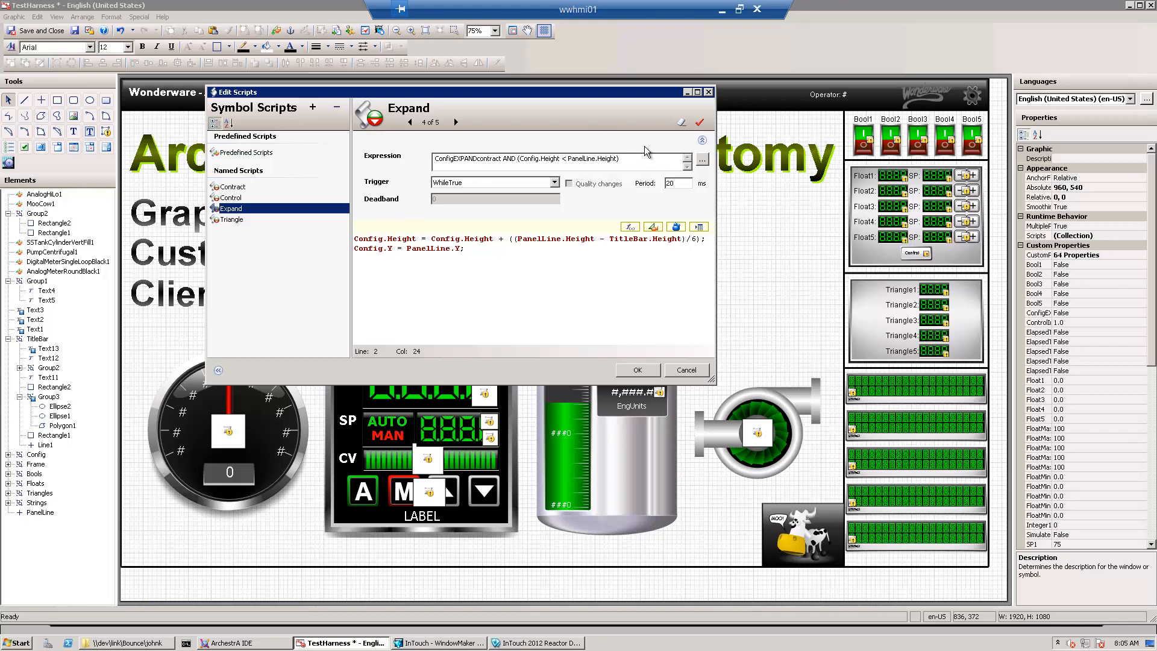
click(554, 182)
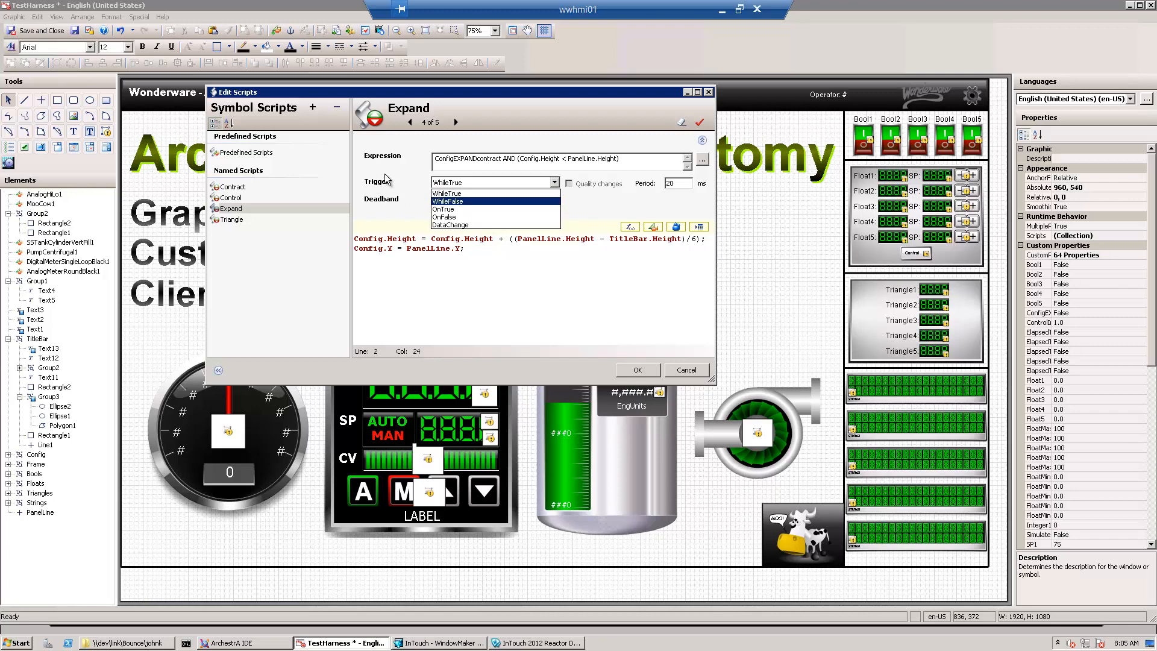
click(634, 161)
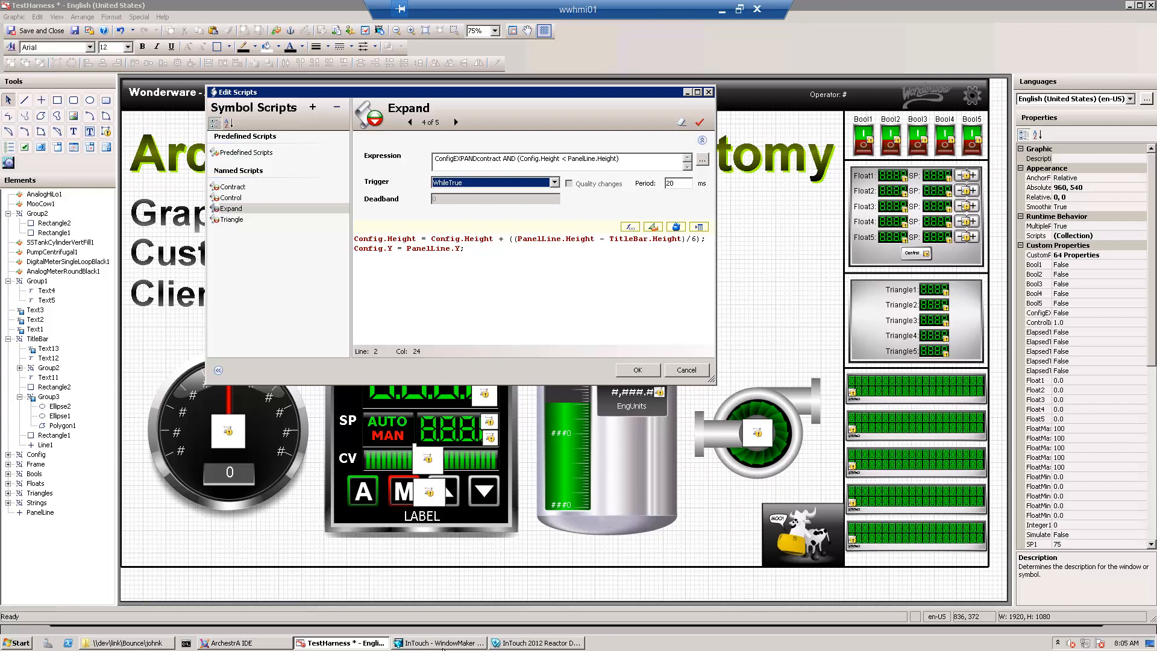
Step: Switch to the running InTouch application and expand the test harness's configuration panel with the Min and Max settings
click(473, 644)
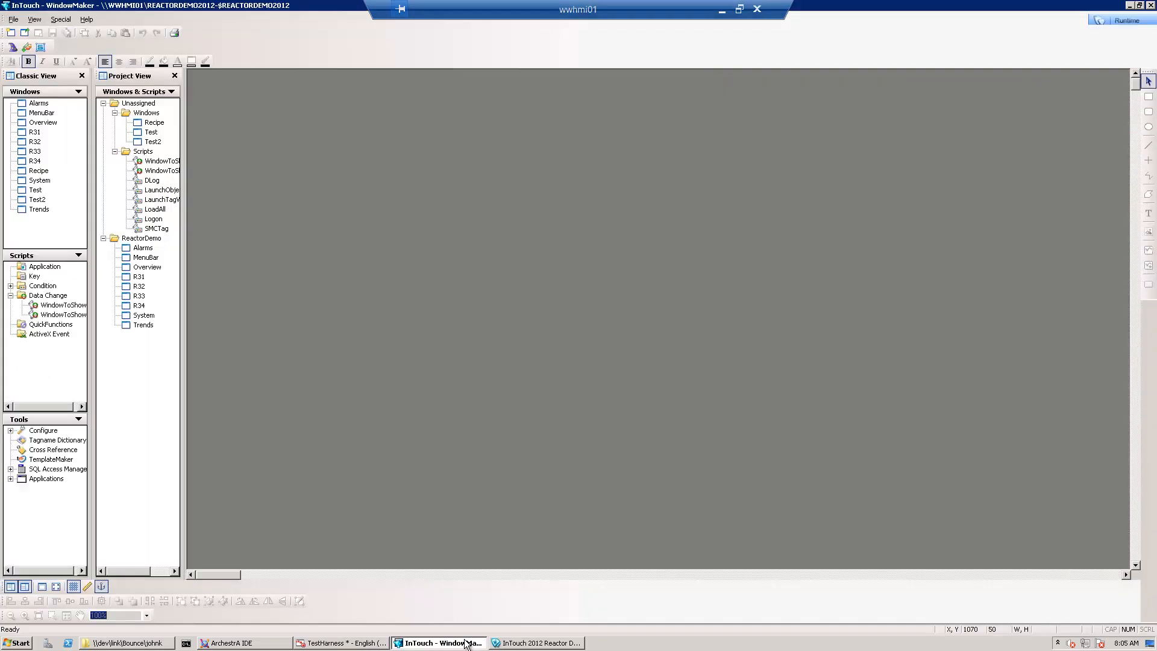
click(519, 644)
click(1081, 54)
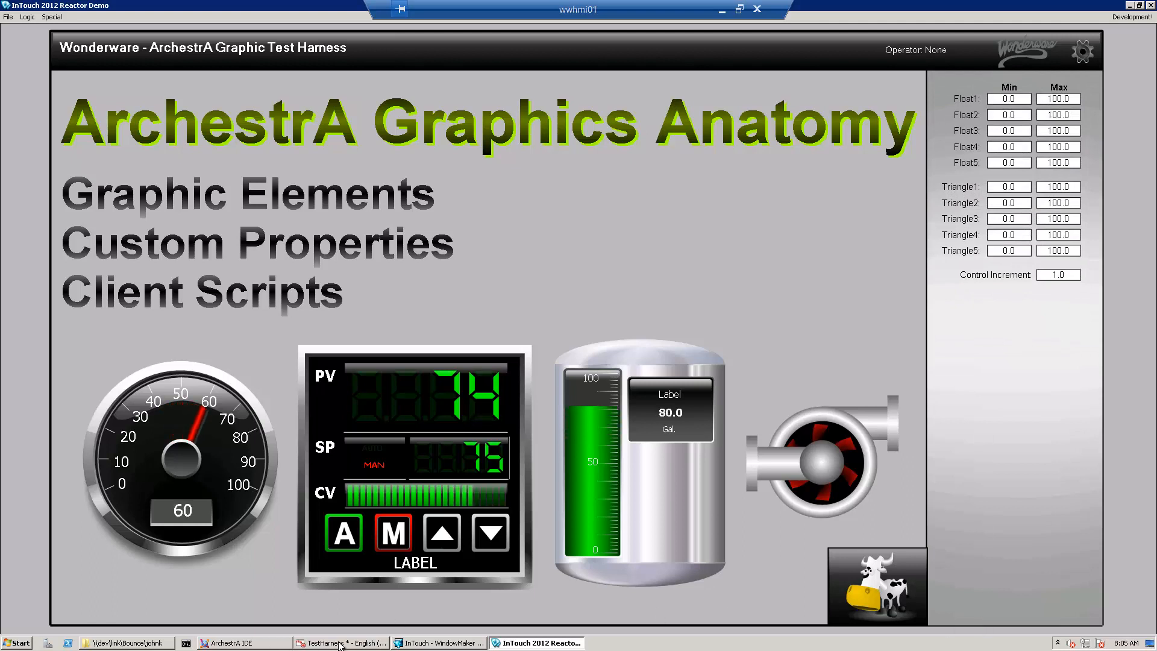
Step: Review the Expand script in the TestHarness symbol editor again, and return to the running InTouch application
mouse_move(340, 645)
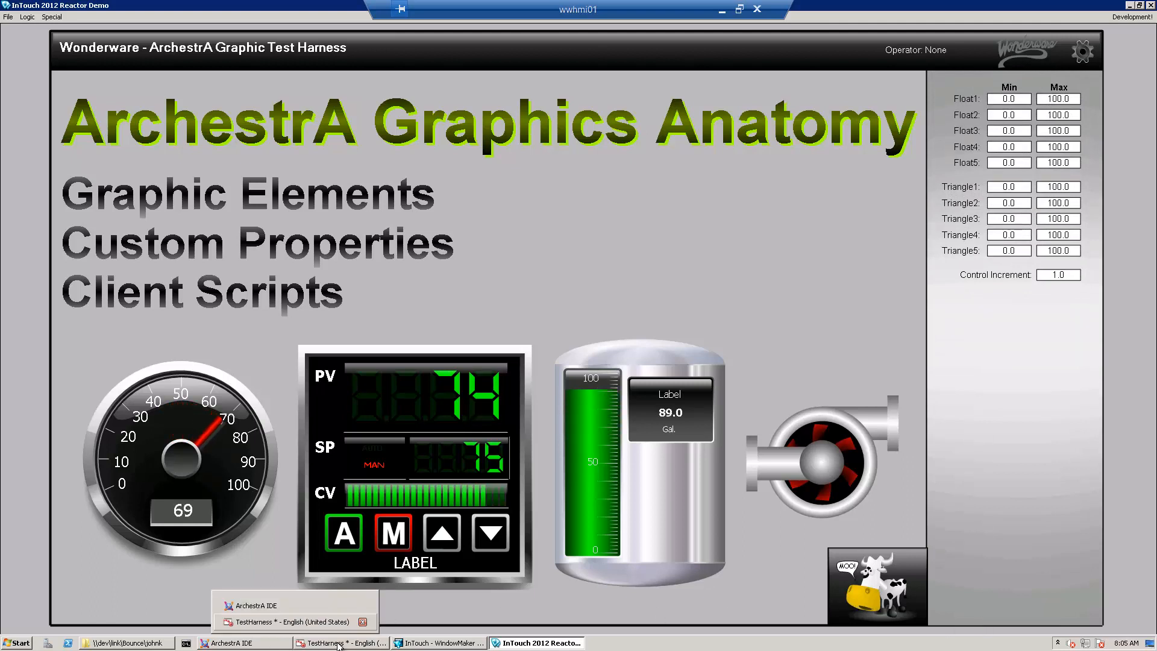
click(340, 645)
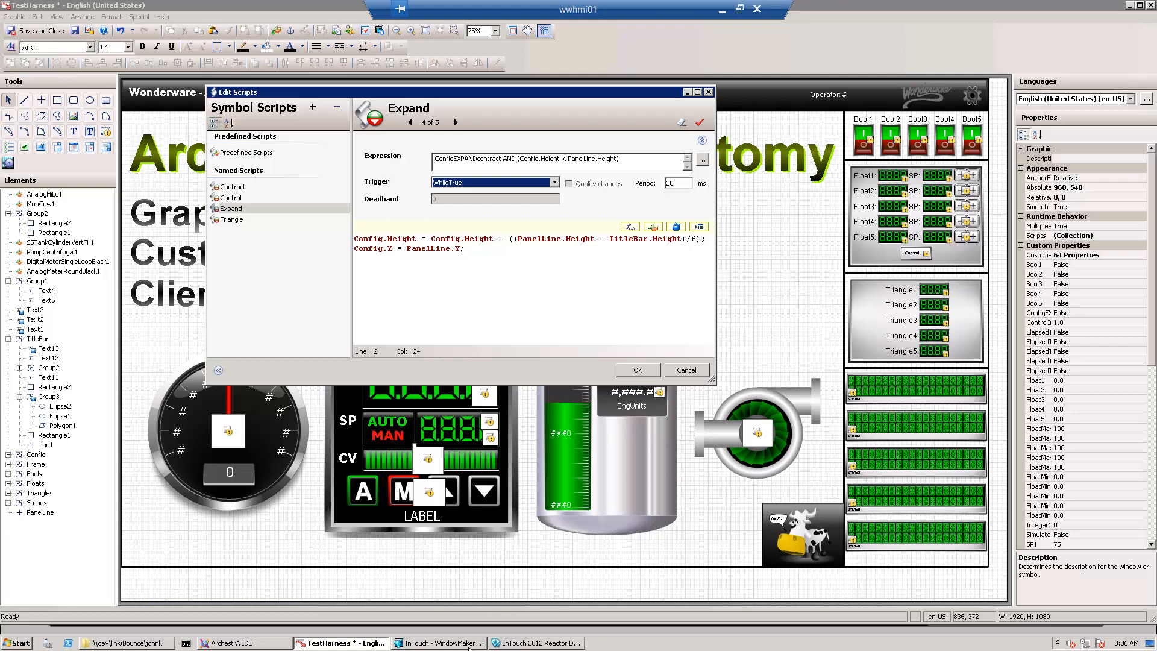
click(520, 644)
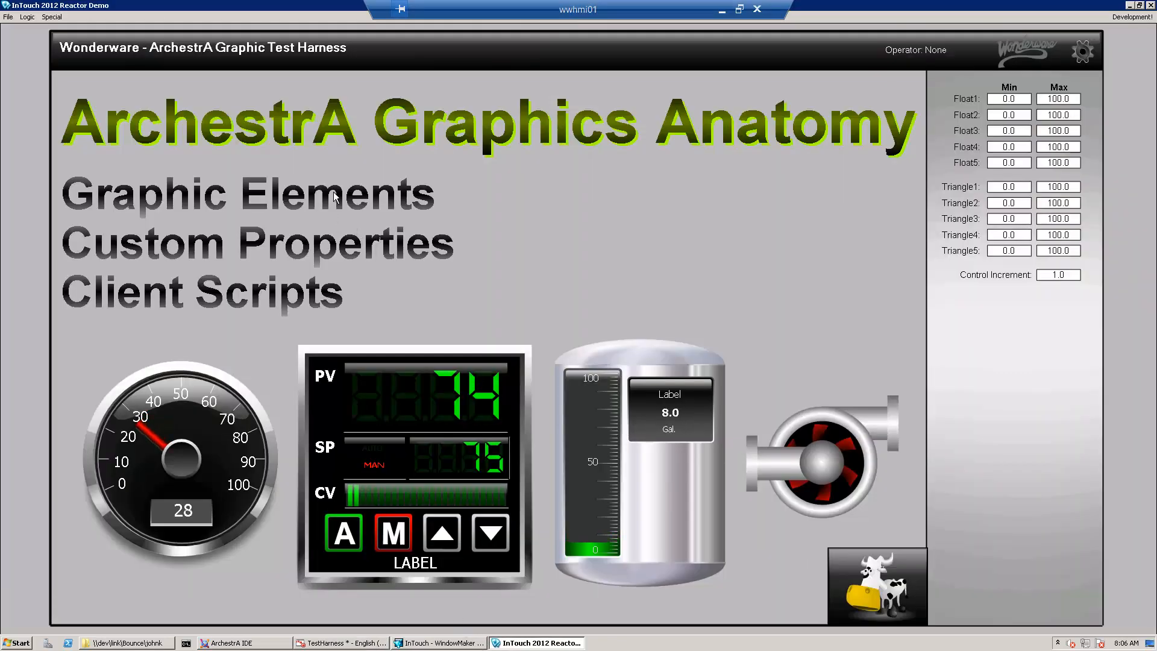